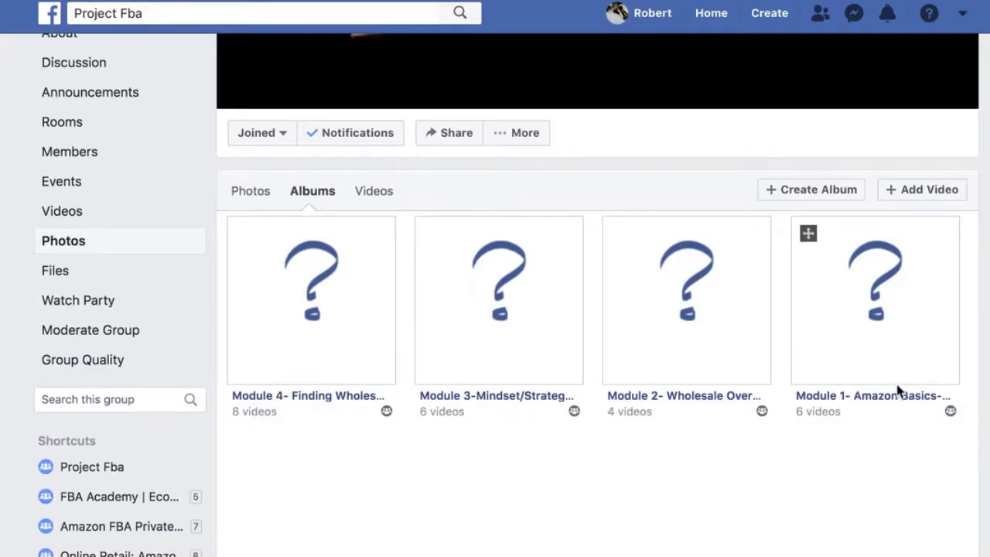
- Open the Facebook group's Module 1 album
click(835, 389)
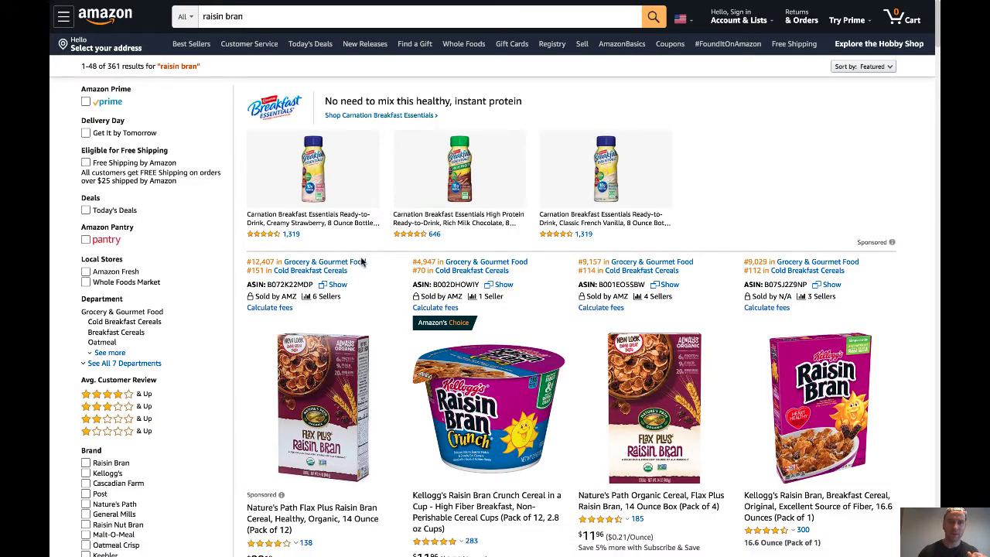
- Scroll through the raisin bran search results to find the Kellogg's Raisin Bran Crunch 43.3 oz listing
scroll(370, 265, down, 1)
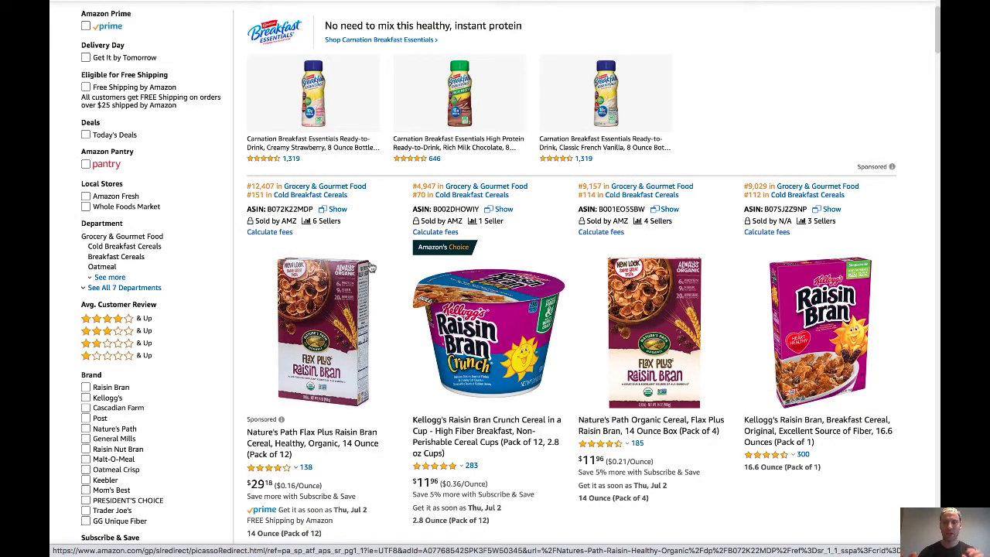
scroll(370, 266, down, 3)
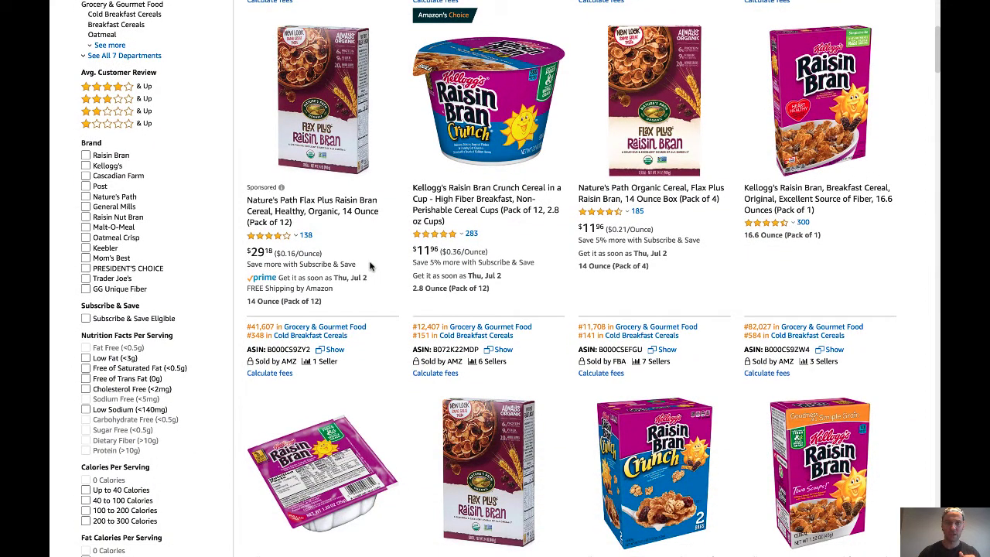
scroll(370, 265, down, 3)
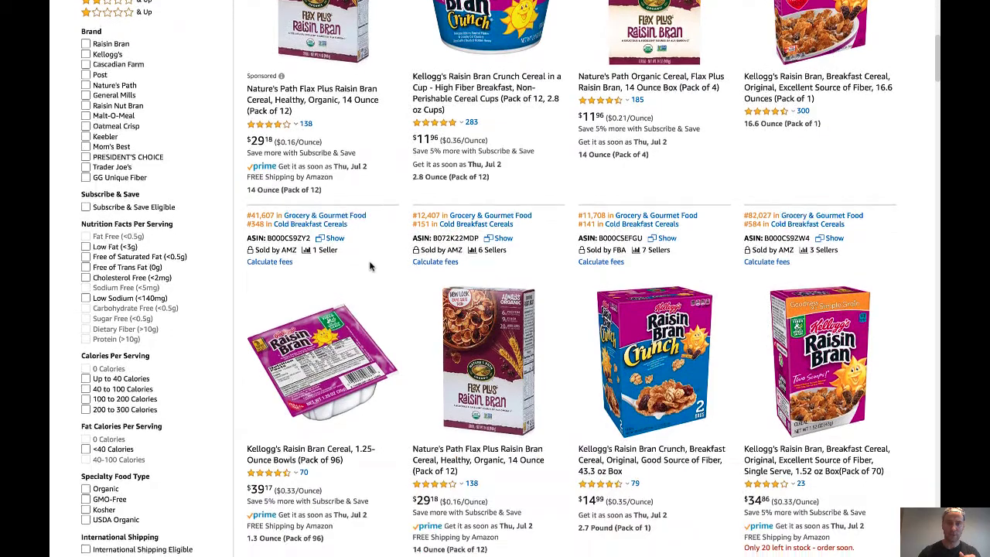
scroll(369, 266, down, 3)
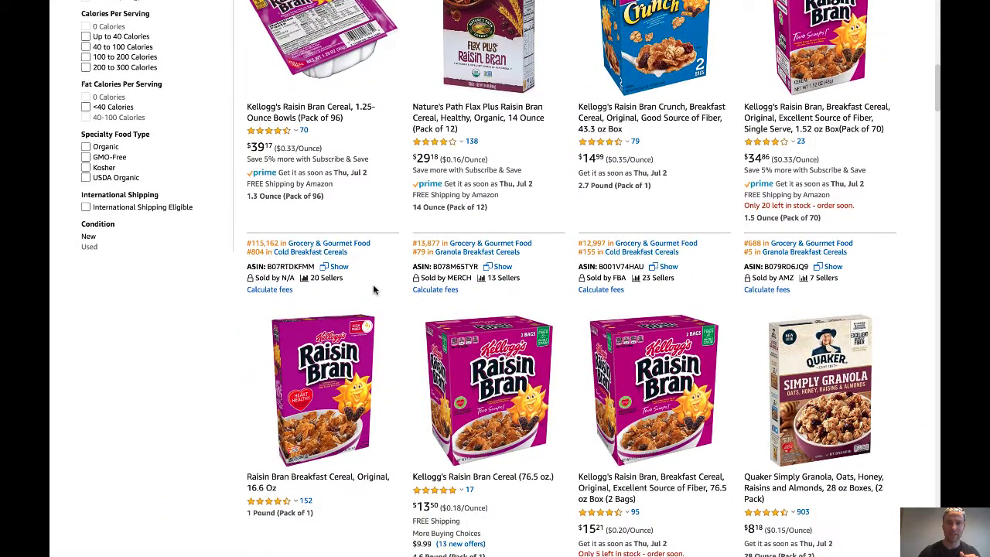
scroll(500, 218, up, 4)
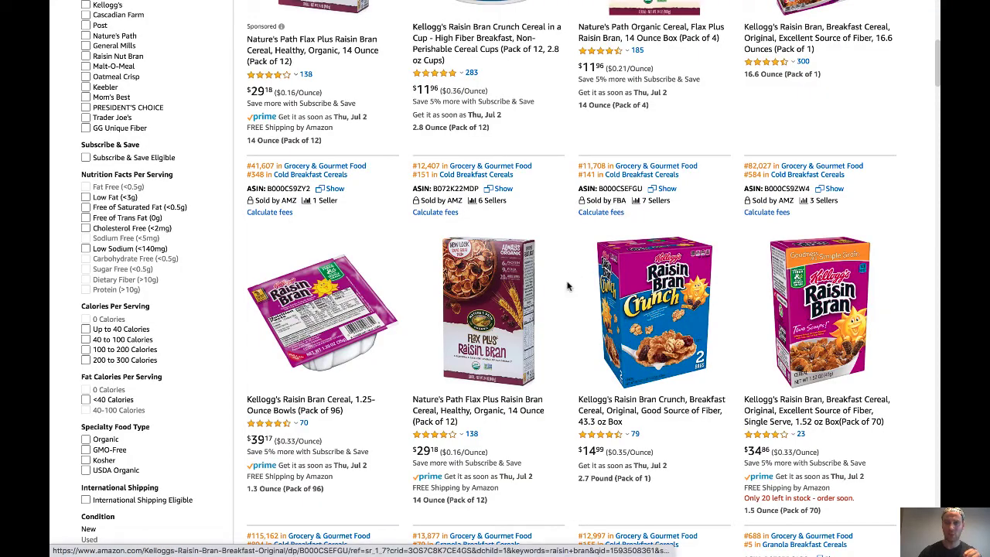
scroll(567, 285, down, 2)
scroll(567, 286, up, 3)
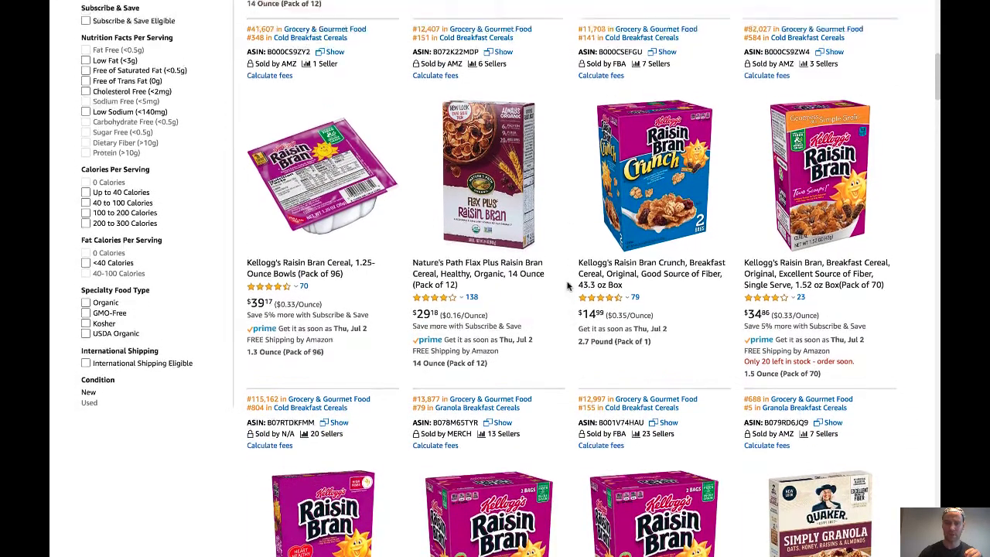
scroll(567, 285, down, 5)
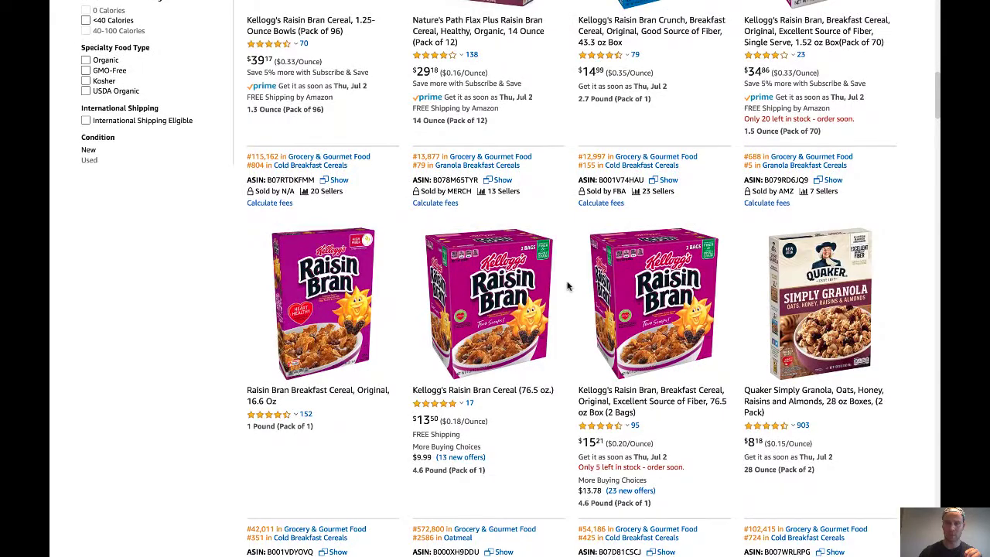
scroll(567, 287, up, 1)
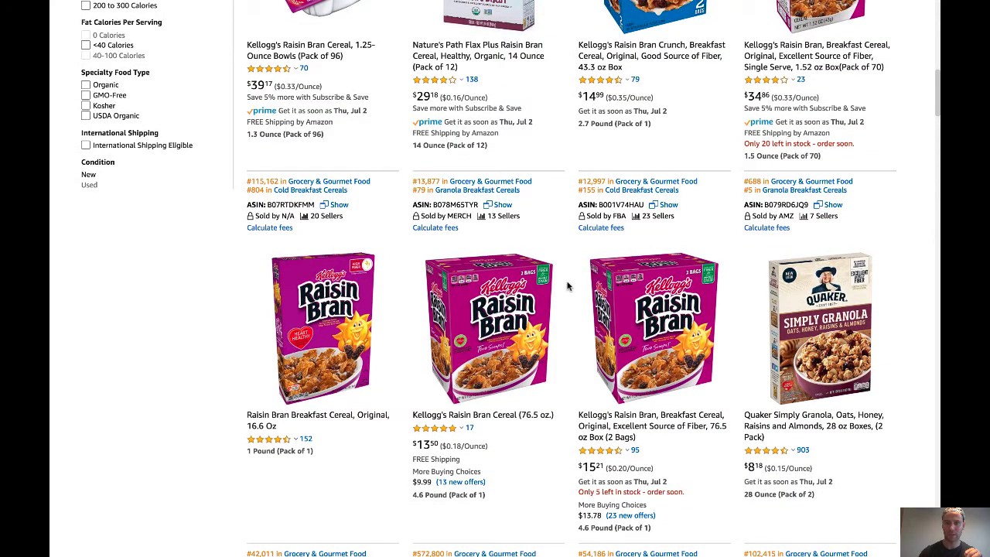
scroll(566, 286, up, 10)
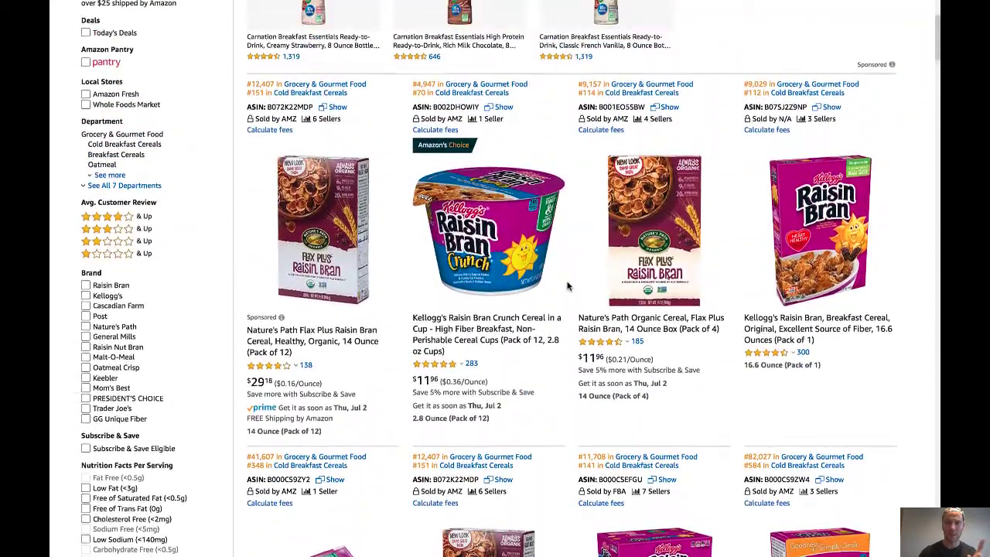
scroll(567, 286, up, 5)
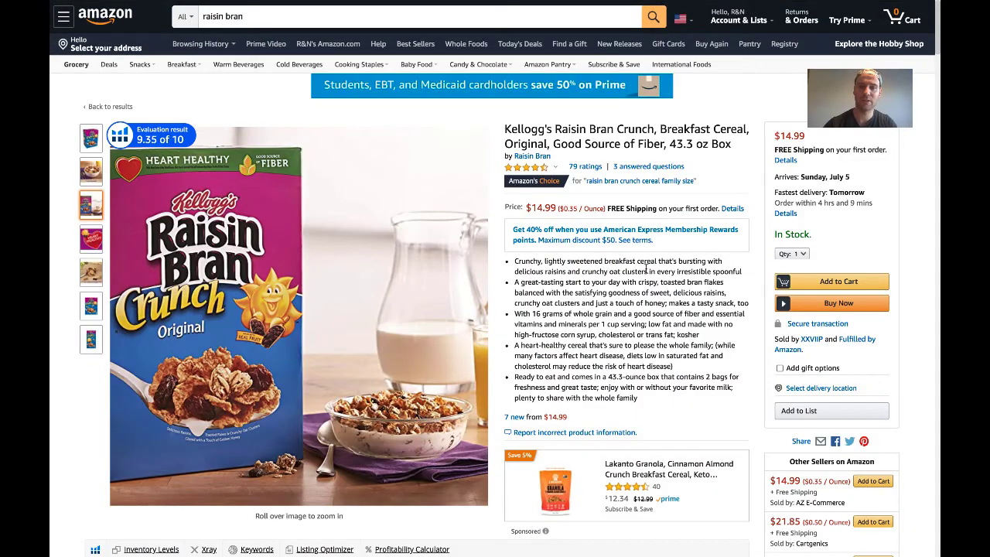
- Scroll down past the Helium 10 chart to the revenue calculator and Keepa panel
scroll(646, 267, down, 5)
scroll(645, 266, down, 4)
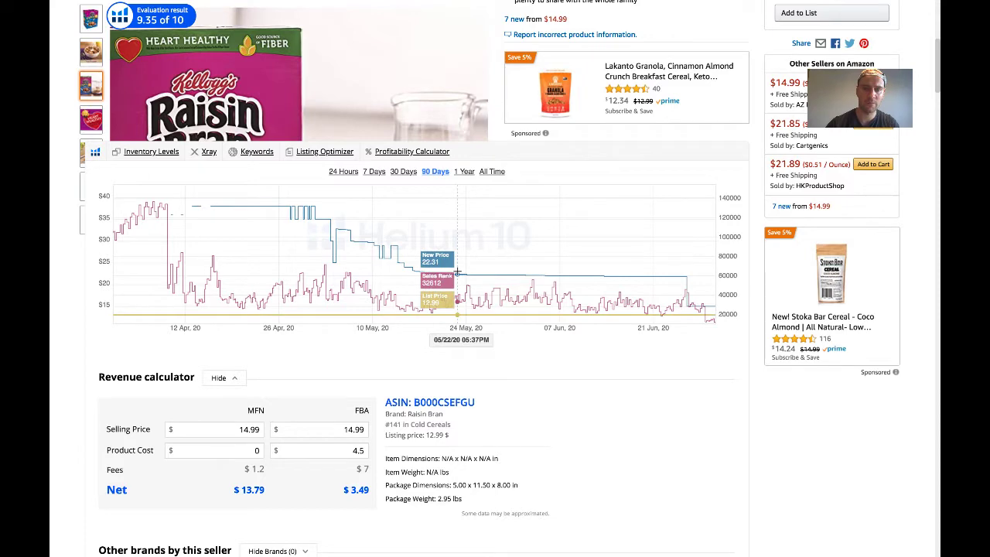
scroll(457, 271, down, 1)
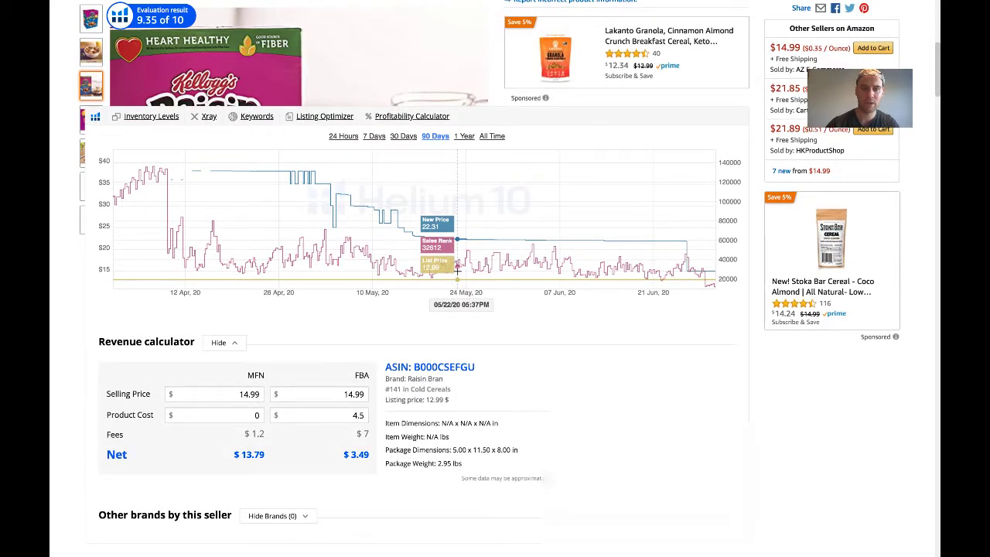
scroll(437, 341, down, 1)
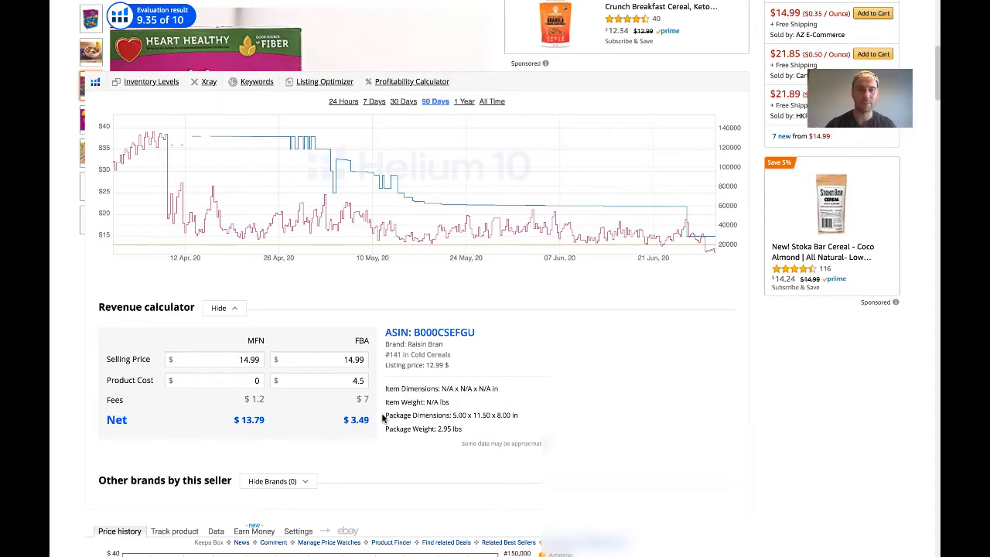
scroll(382, 417, down, 7)
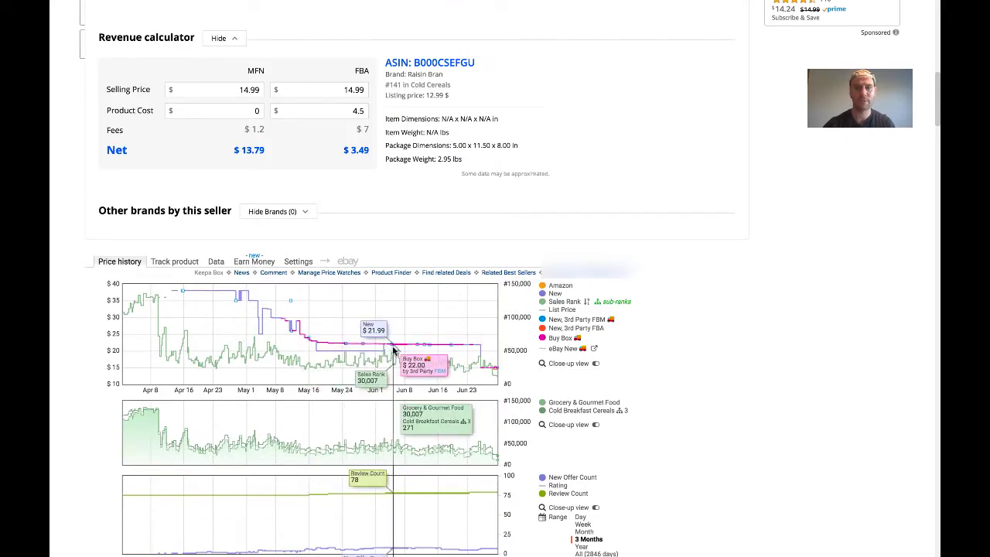
- Scroll back up to the Helium 10 90-day chart of new price, sales rank and list price
scroll(392, 351, up, 9)
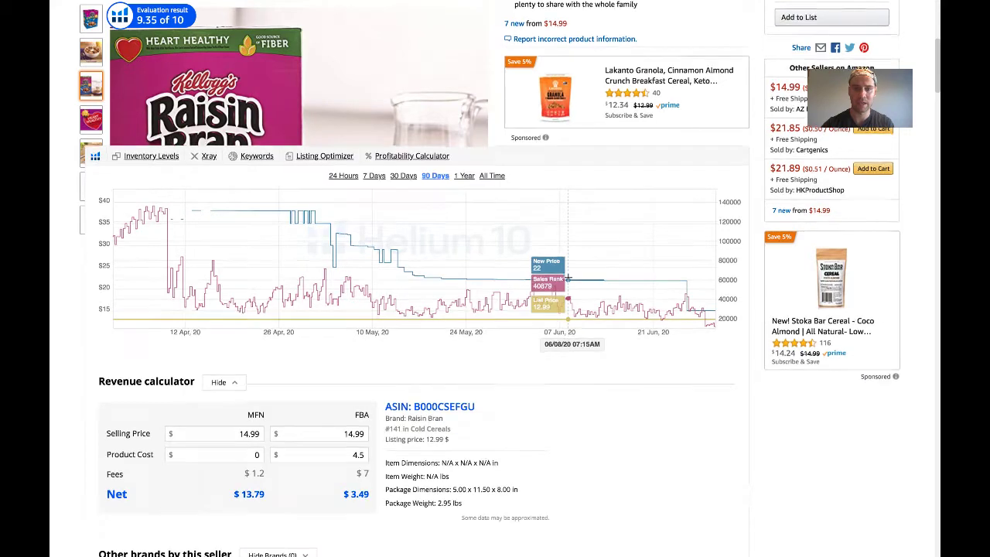
- Scroll down below the revenue calculator to the Keepa price history charts
scroll(567, 277, down, 4)
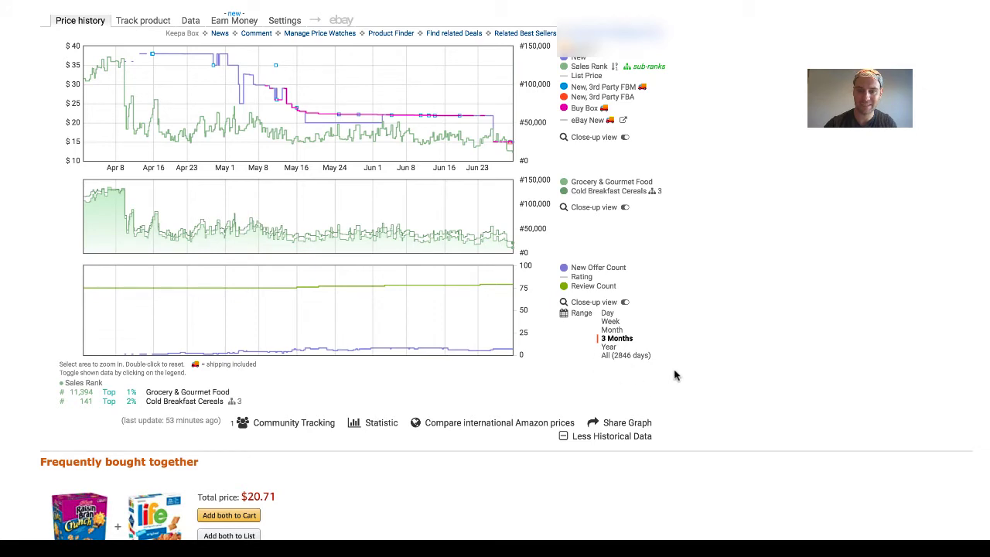
- Set the Keepa chart range to All (2846 days), covering 2013 to 2020
click(632, 356)
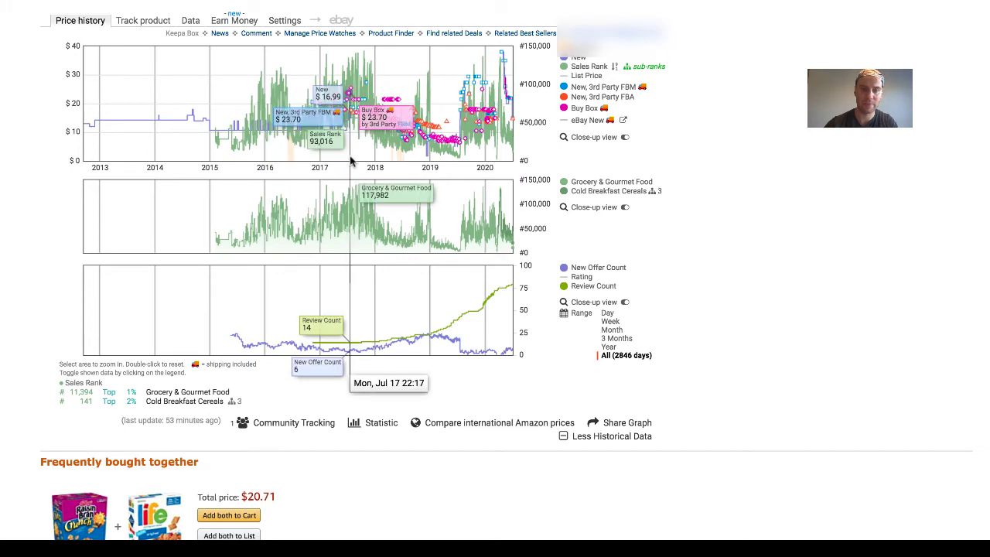
scroll(349, 155, down, 1)
scroll(349, 155, up, 1)
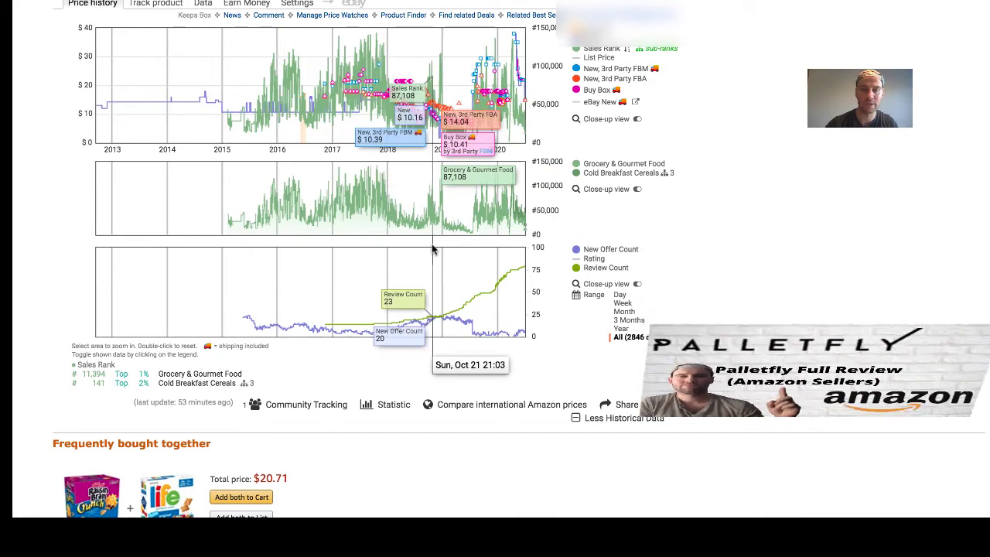
- Scroll between the Helium 10 chart, revenue calculator and Keepa chart, ending on the calculator's $3.49 FBA net
scroll(433, 249, up, 1)
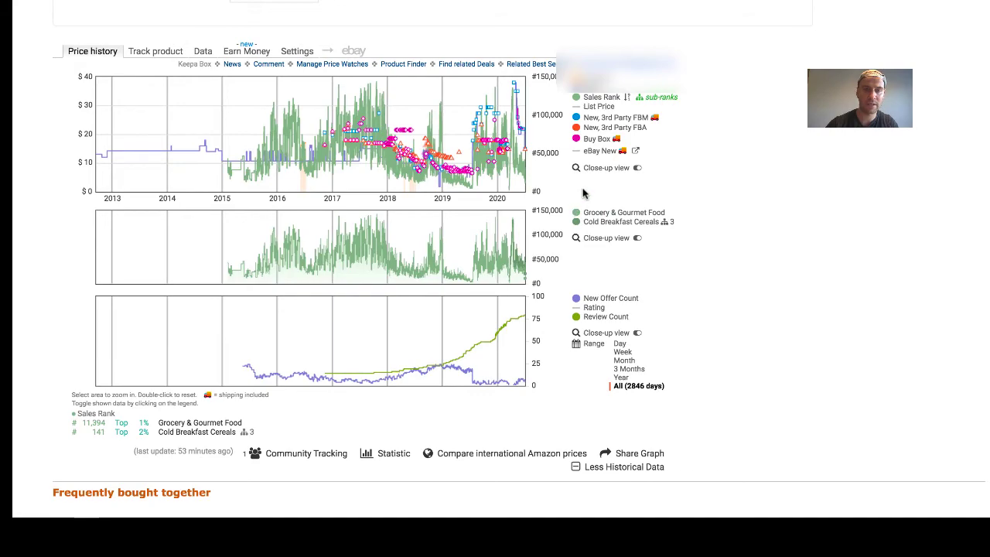
scroll(402, 340, up, 7)
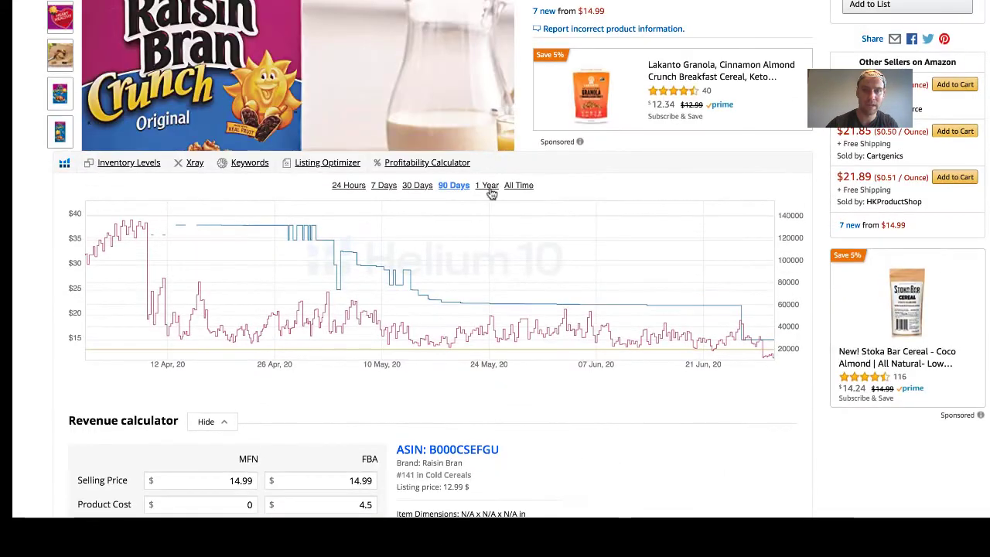
scroll(449, 303, down, 3)
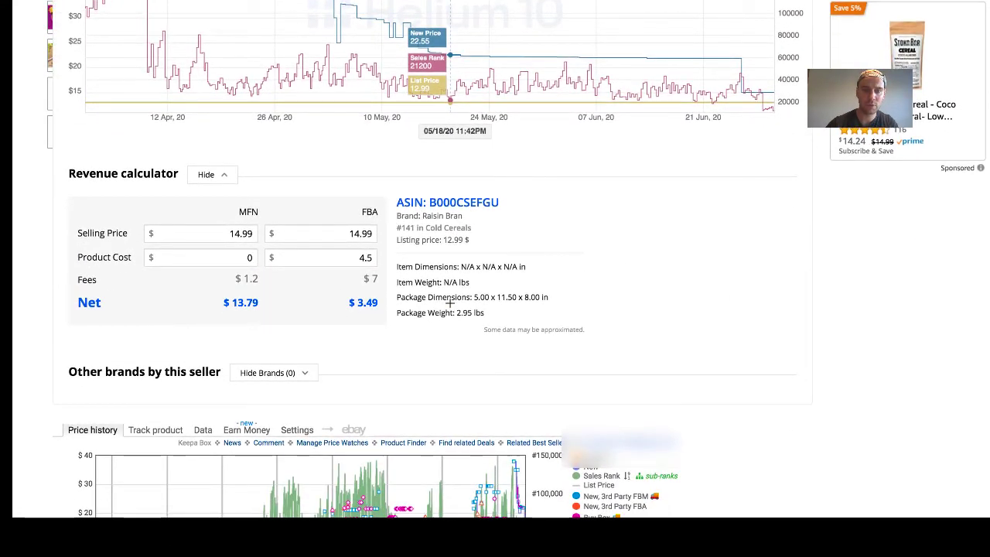
scroll(449, 304, down, 4)
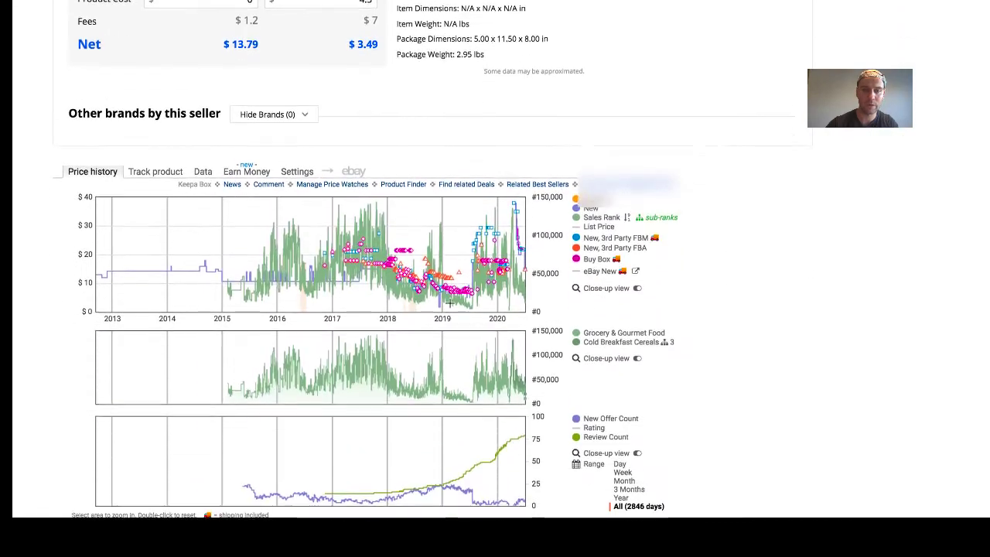
scroll(450, 304, up, 2)
scroll(449, 304, up, 2)
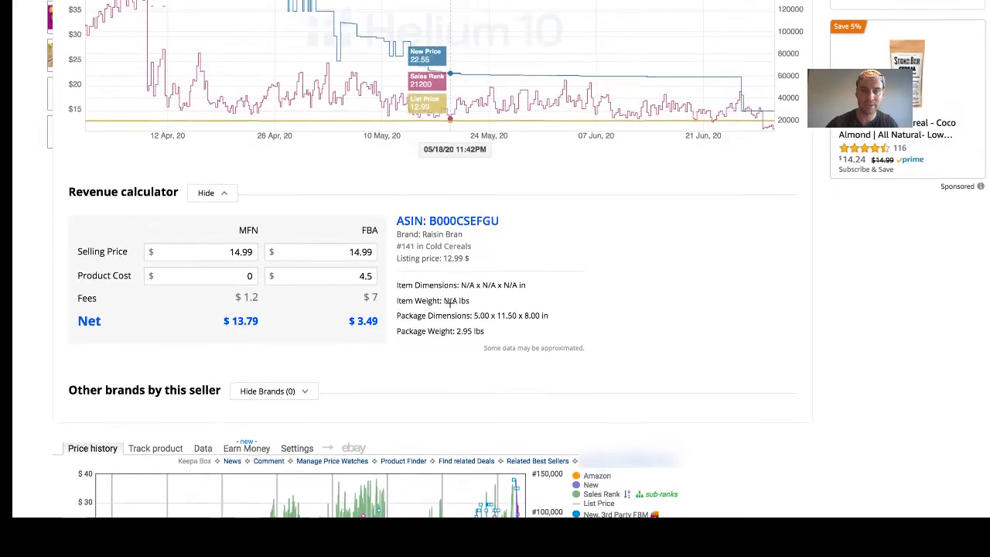
scroll(450, 304, up, 1)
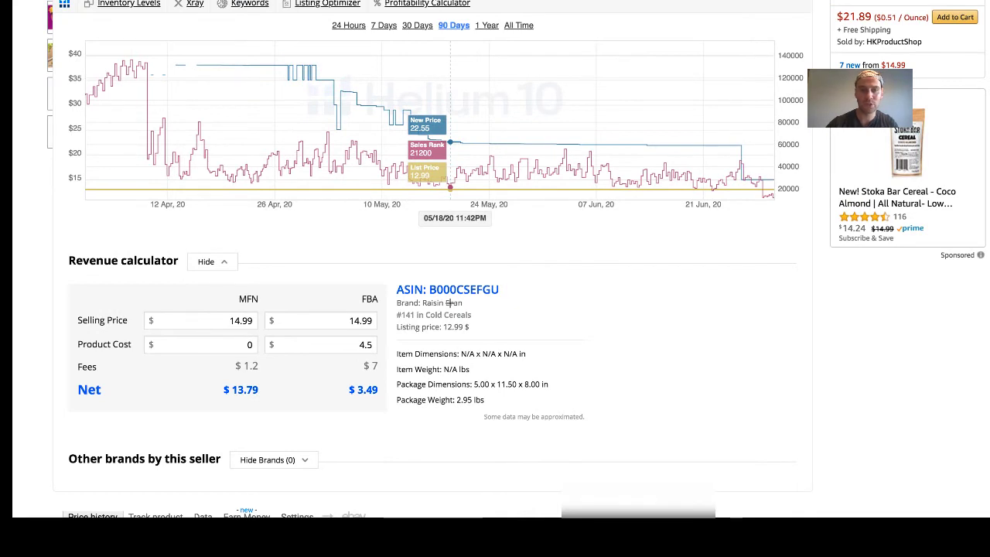
scroll(449, 303, down, 1)
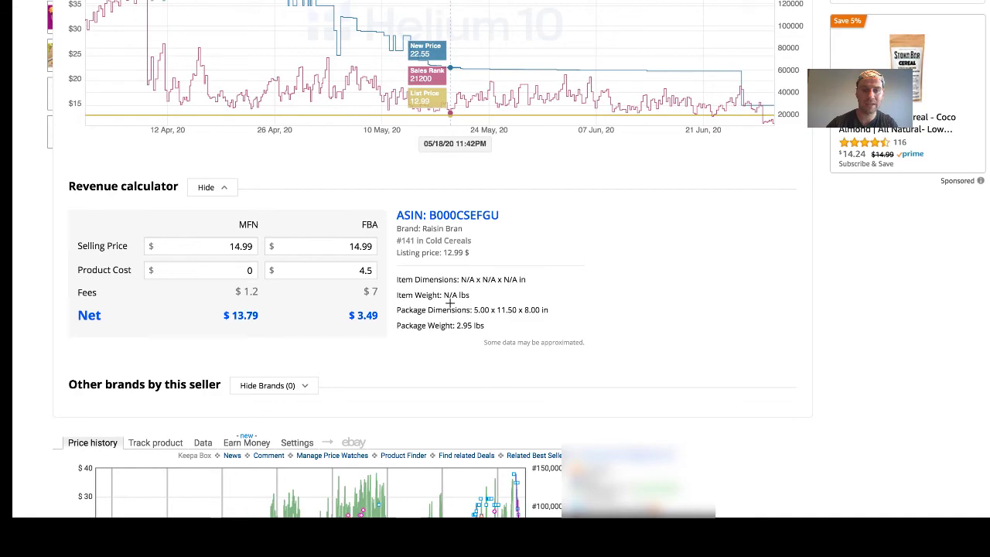
scroll(449, 304, down, 1)
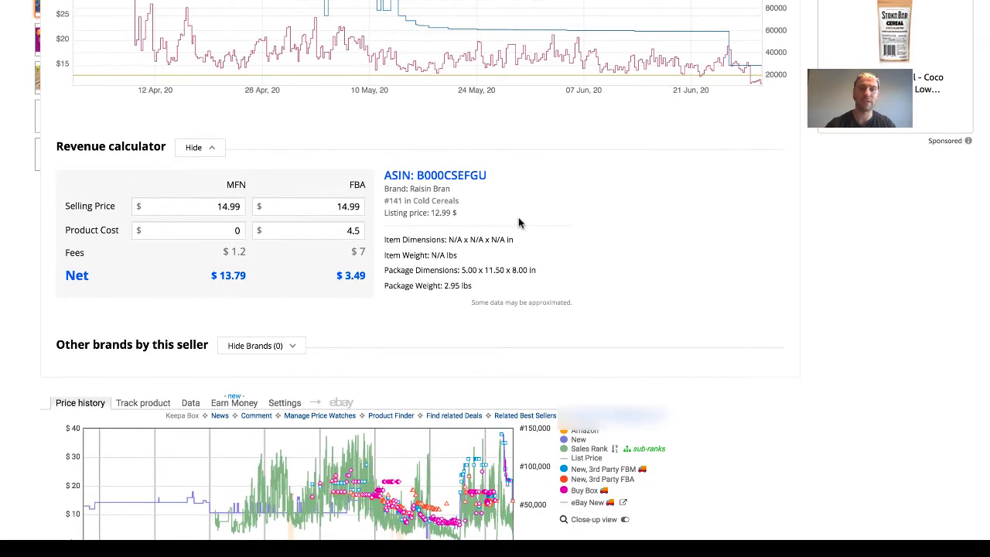